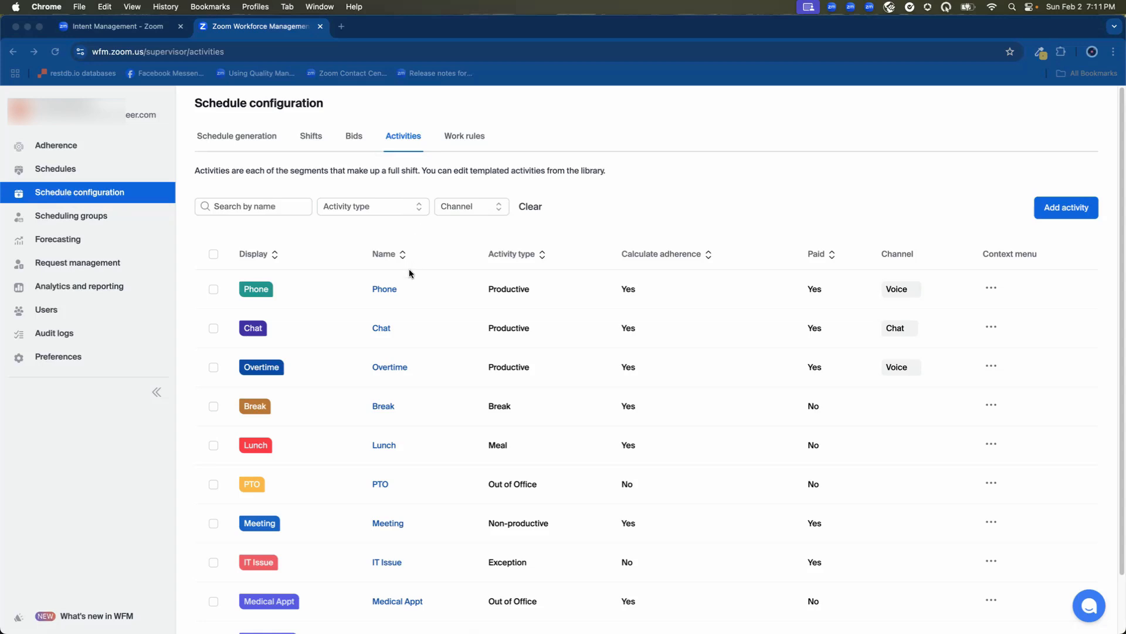
# - Open the Phone activity's settings to review them, then close the panel
pyautogui.click(379, 291)
pyautogui.click(383, 293)
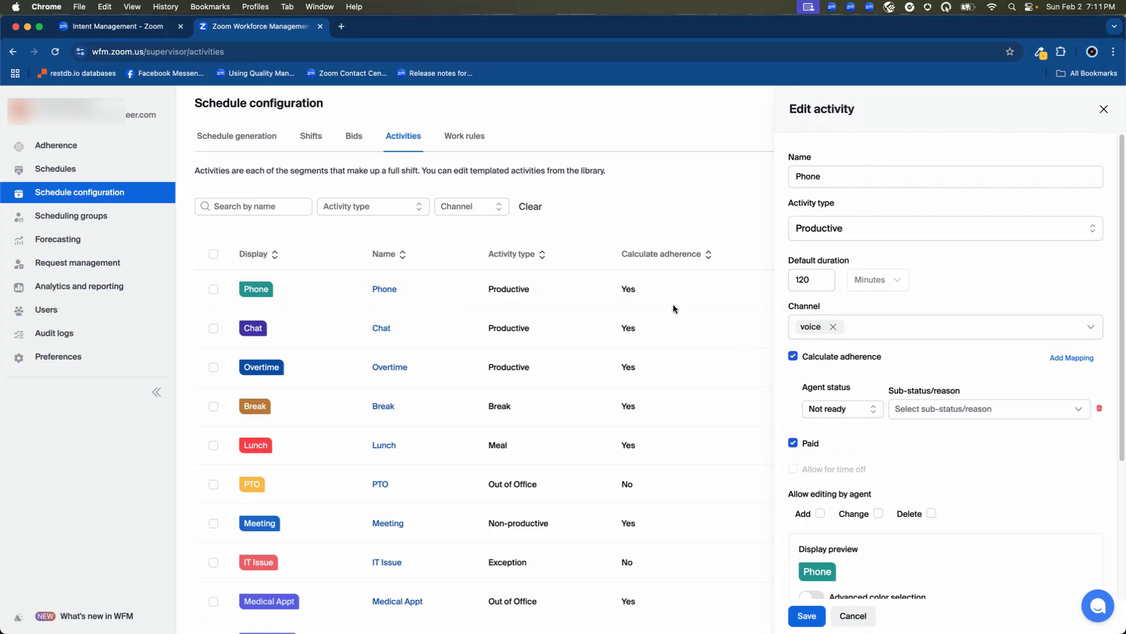
pyautogui.click(418, 265)
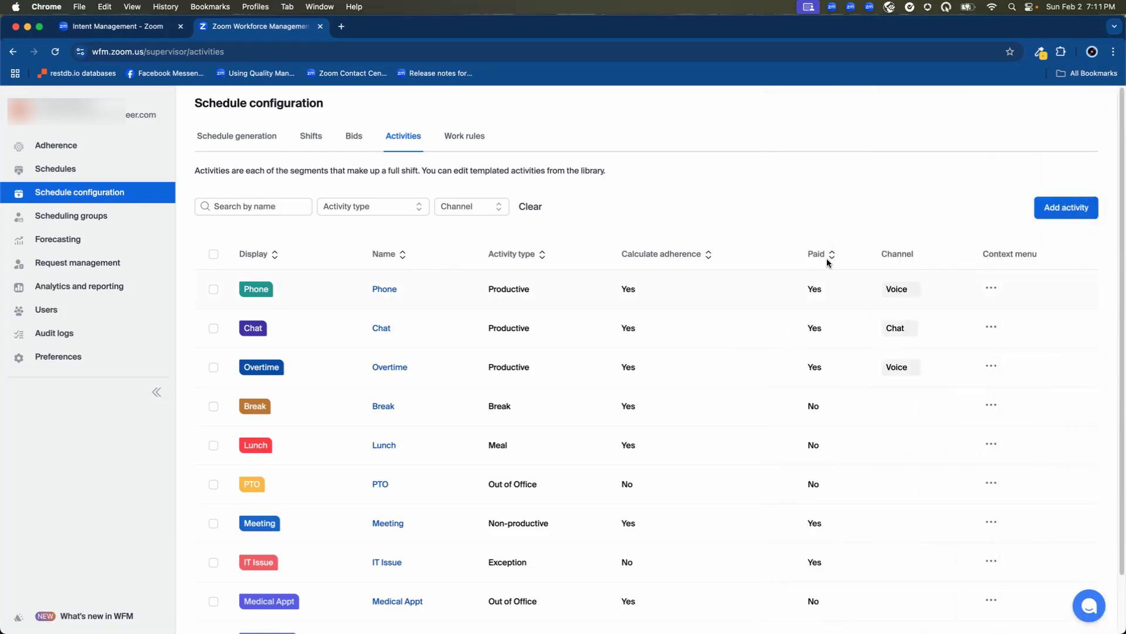
# - Open the Add activity form, review its activity types and display options, and cancel it
pyautogui.click(1061, 220)
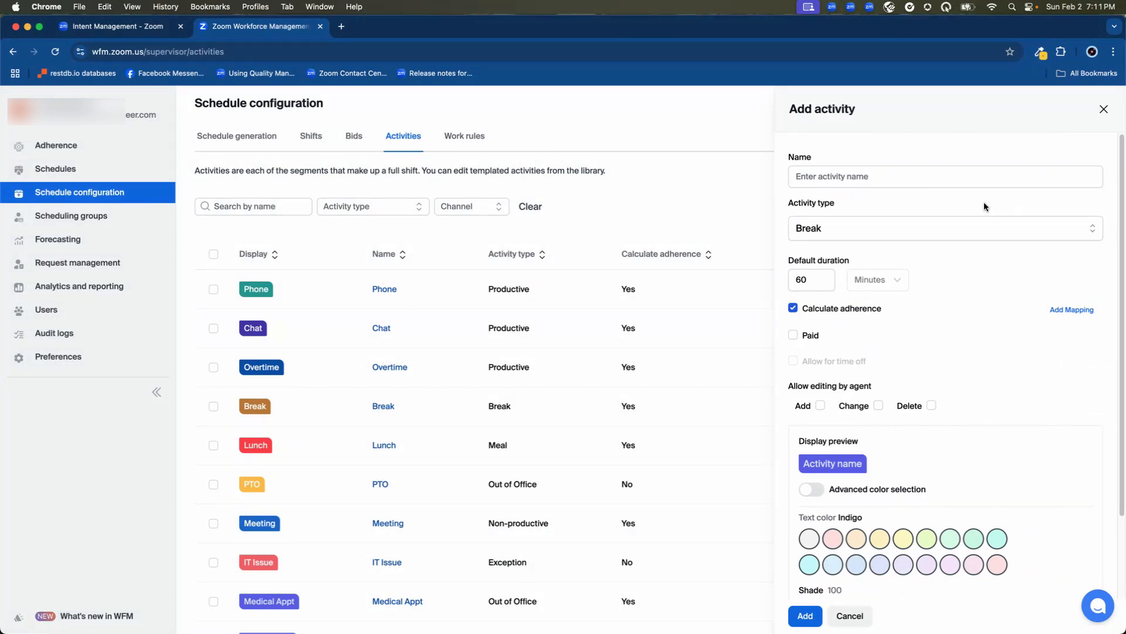
pyautogui.moveTo(783, 188); pyautogui.dragTo(812, 189)
pyautogui.click(838, 228)
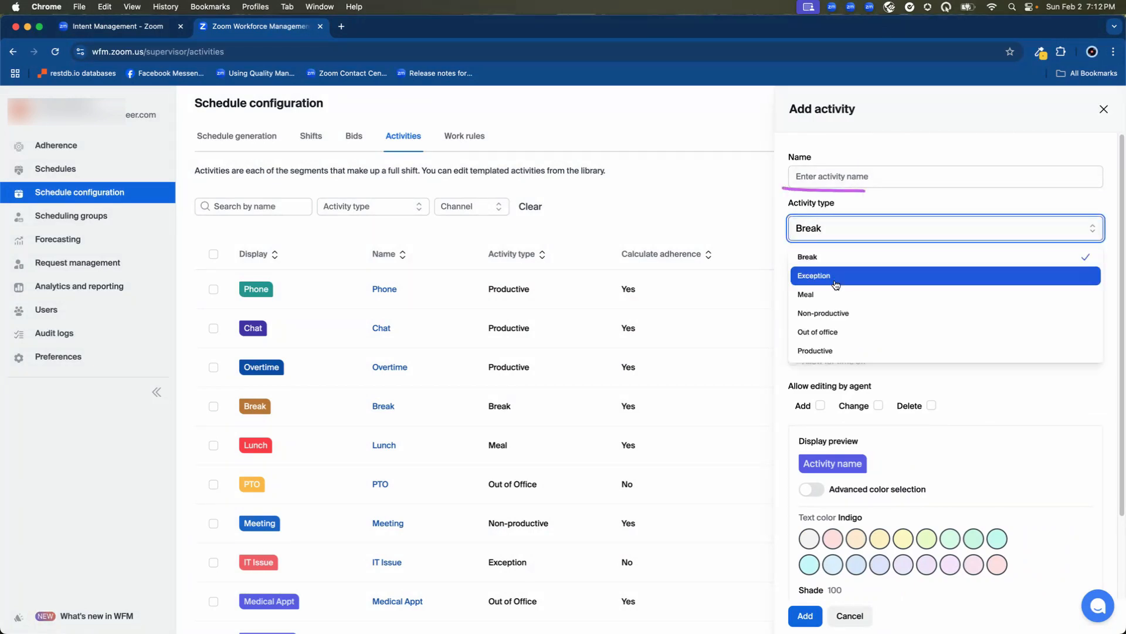
pyautogui.click(949, 380)
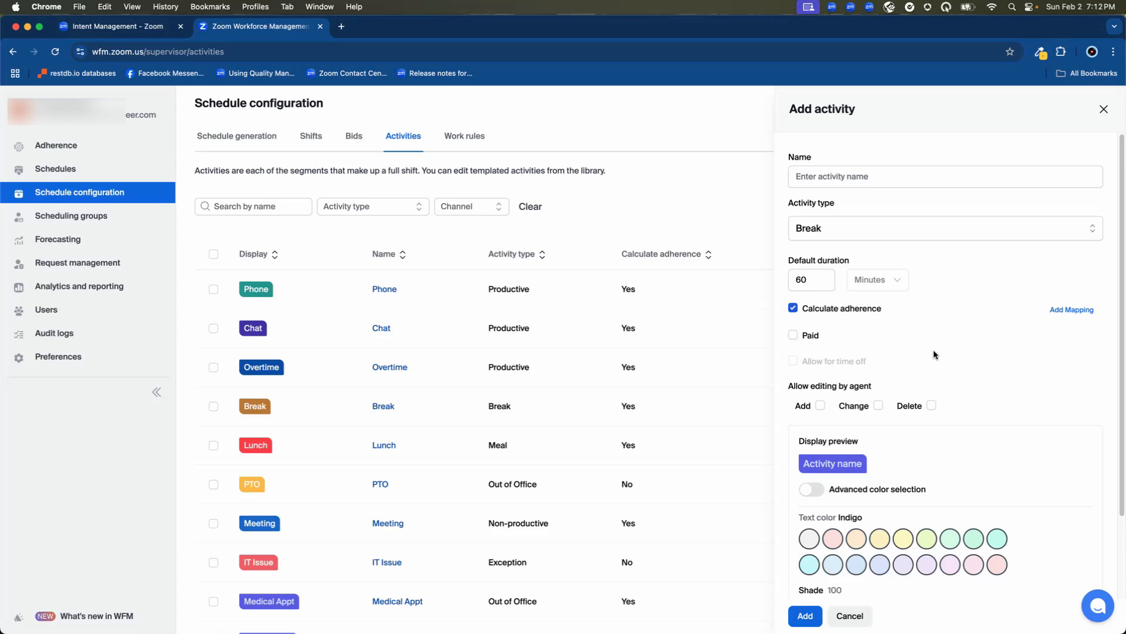
pyautogui.scroll(-5, 938, 351)
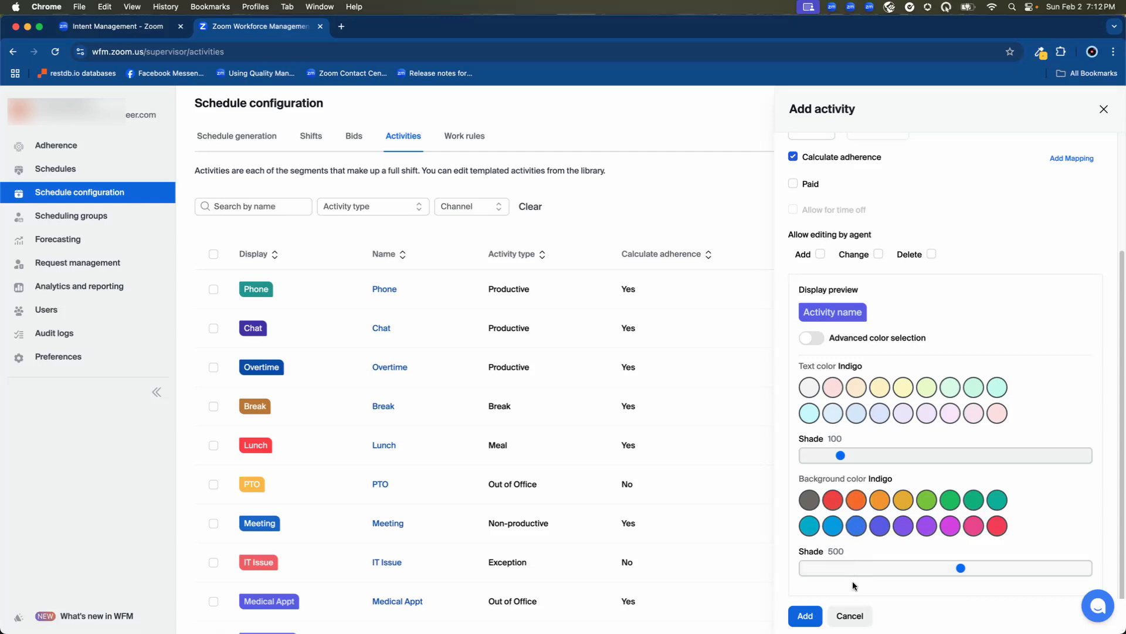
pyautogui.click(851, 618)
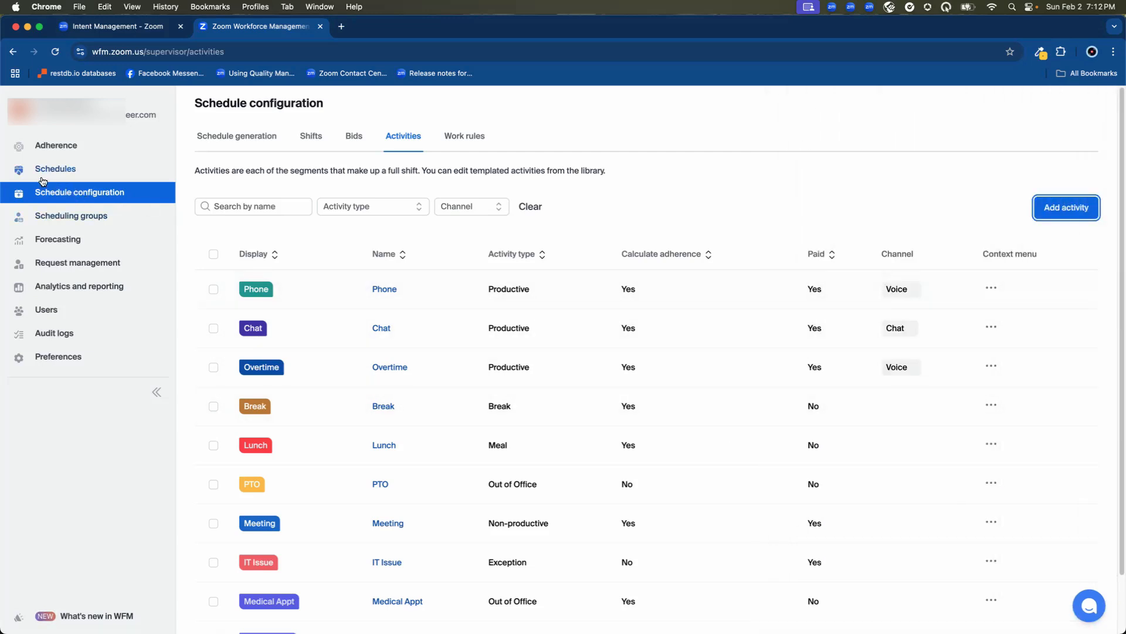
# - Open the Schedules page and switch to Monday, February 3, 2025
pyautogui.moveTo(28, 177); pyautogui.dragTo(86, 174)
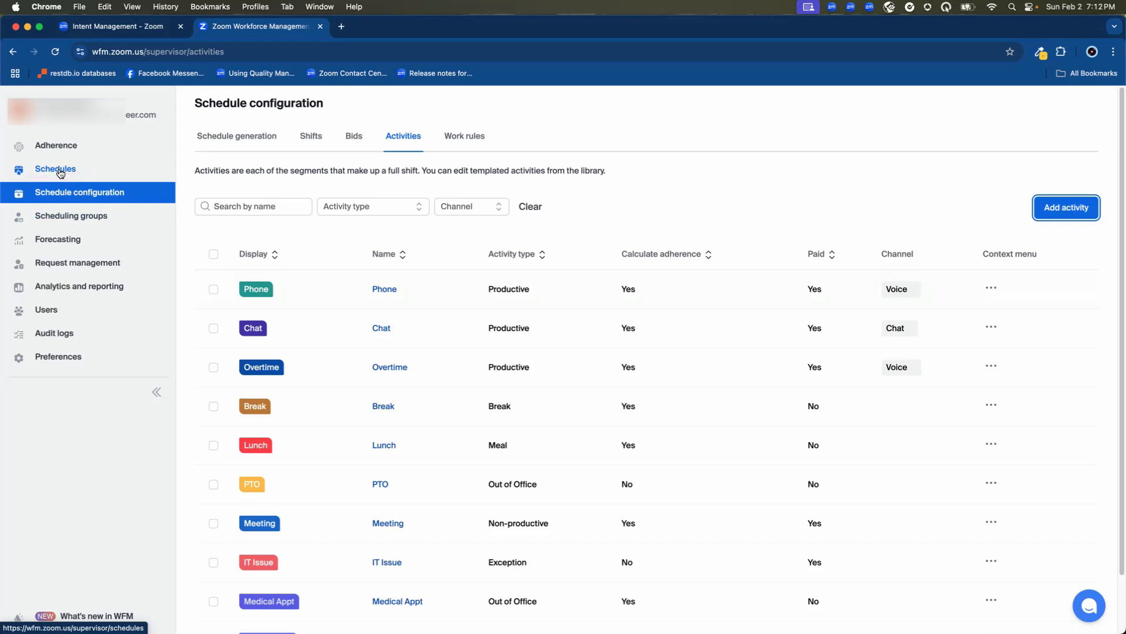
pyautogui.click(61, 170)
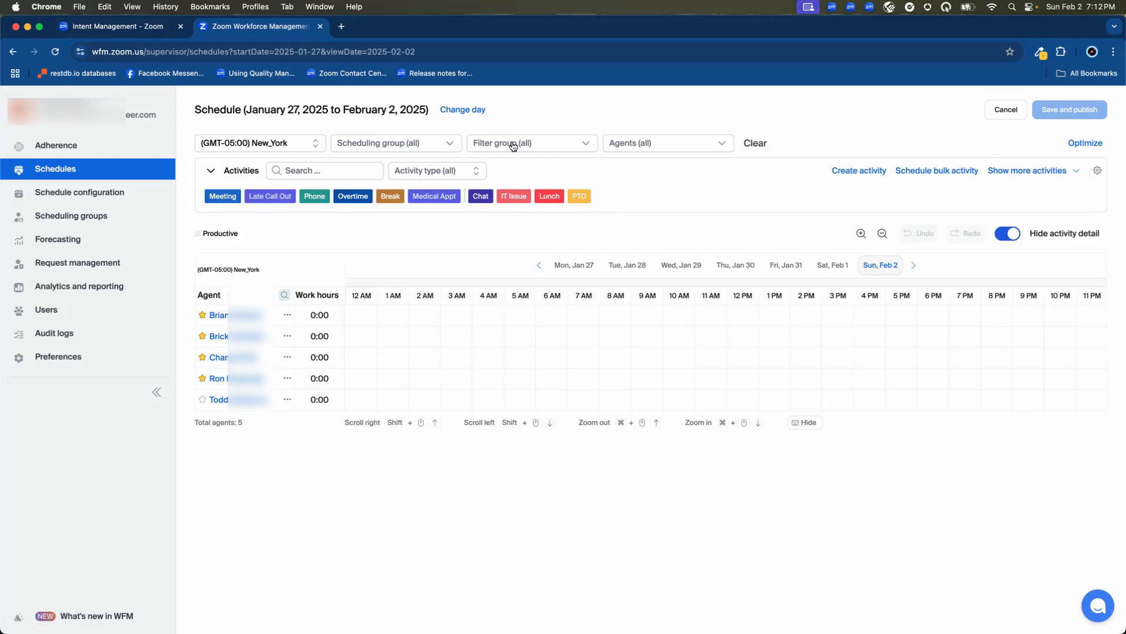
pyautogui.click(464, 109)
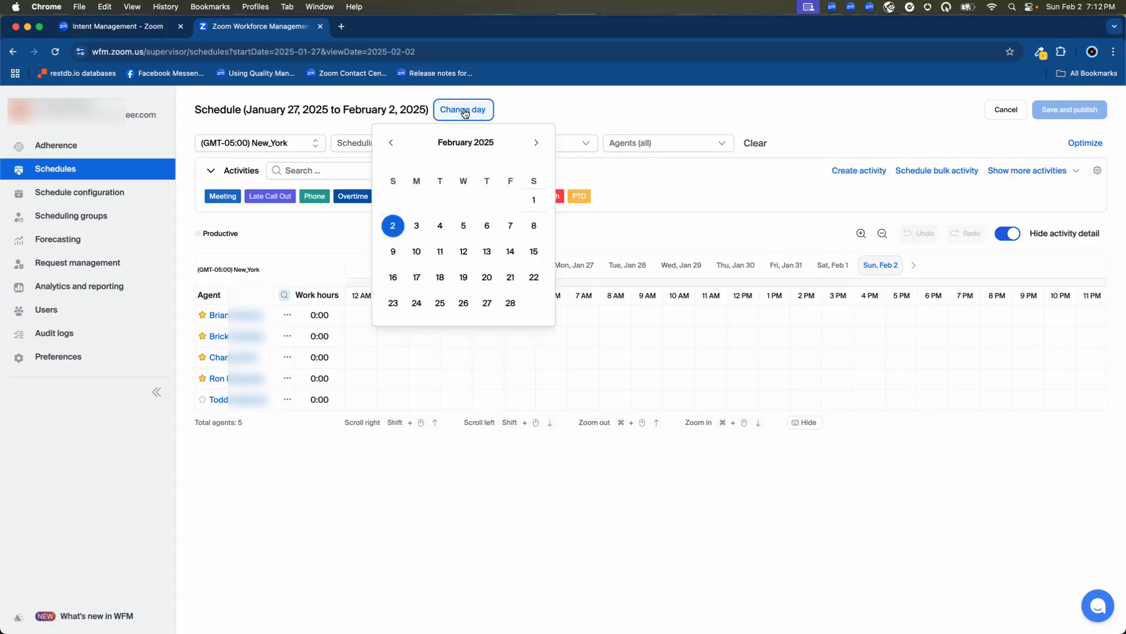
pyautogui.click(417, 226)
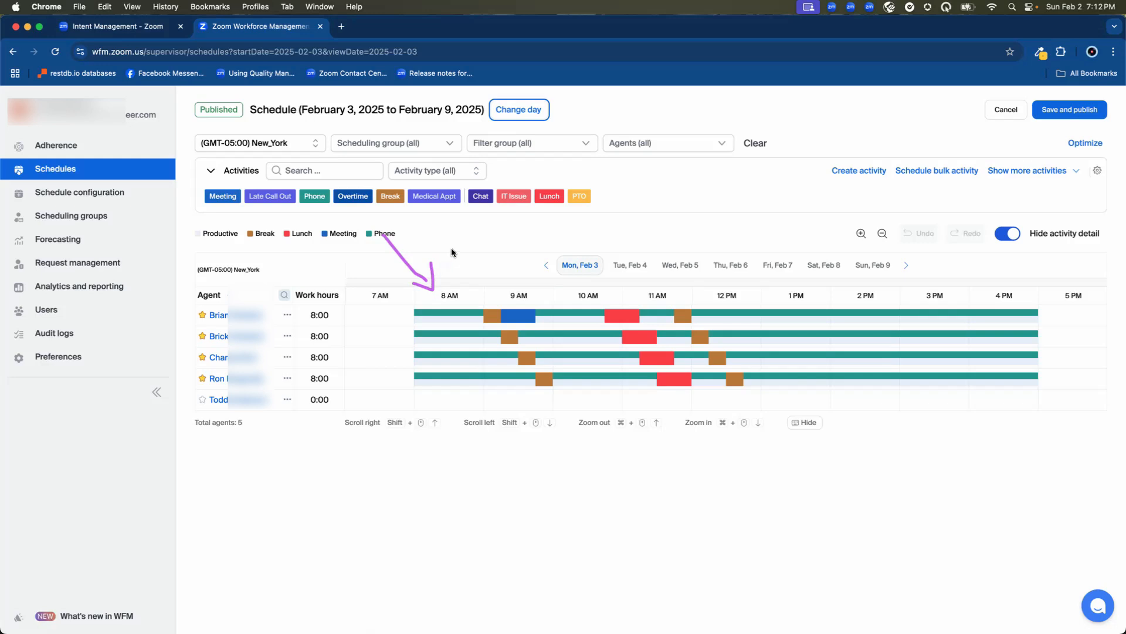
# - Place a Meeting activity on the second agent's row at about 1:15 PM
pyautogui.moveTo(248, 208); pyautogui.dragTo(309, 215)
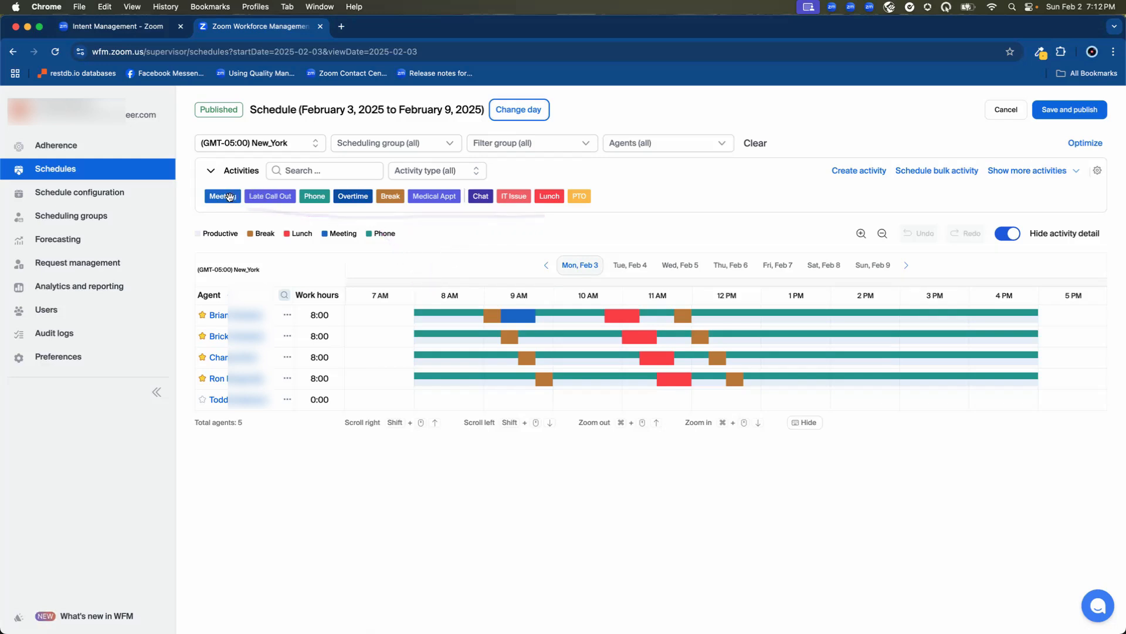
pyautogui.moveTo(223, 197); pyautogui.dragTo(804, 336)
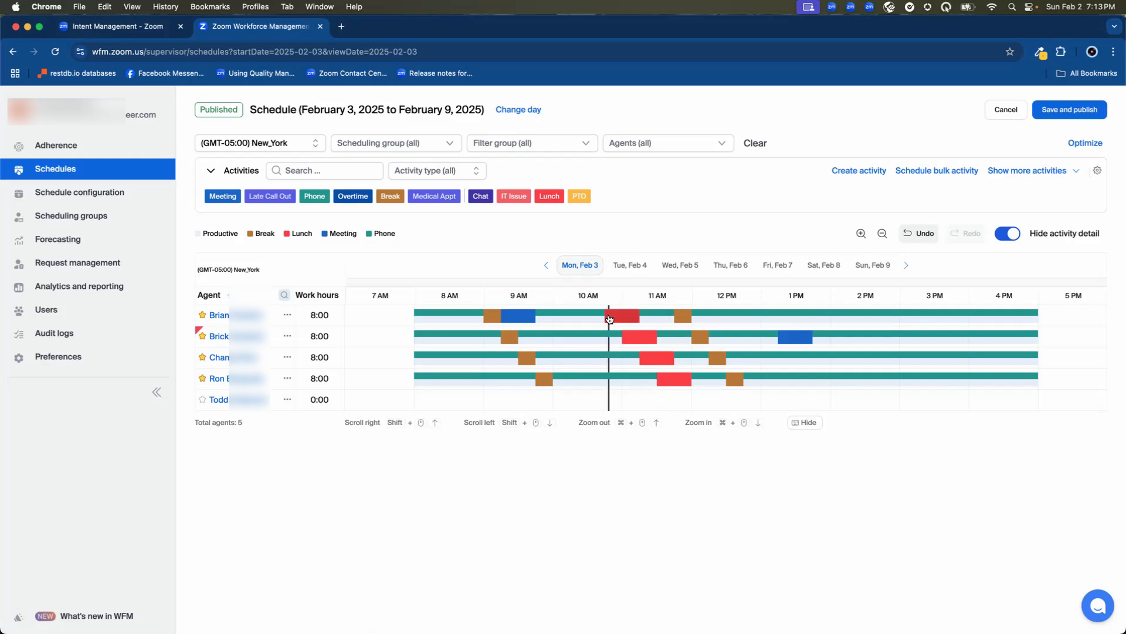
# - Open the new meeting's details, then delete that meeting activity
pyautogui.click(794, 335)
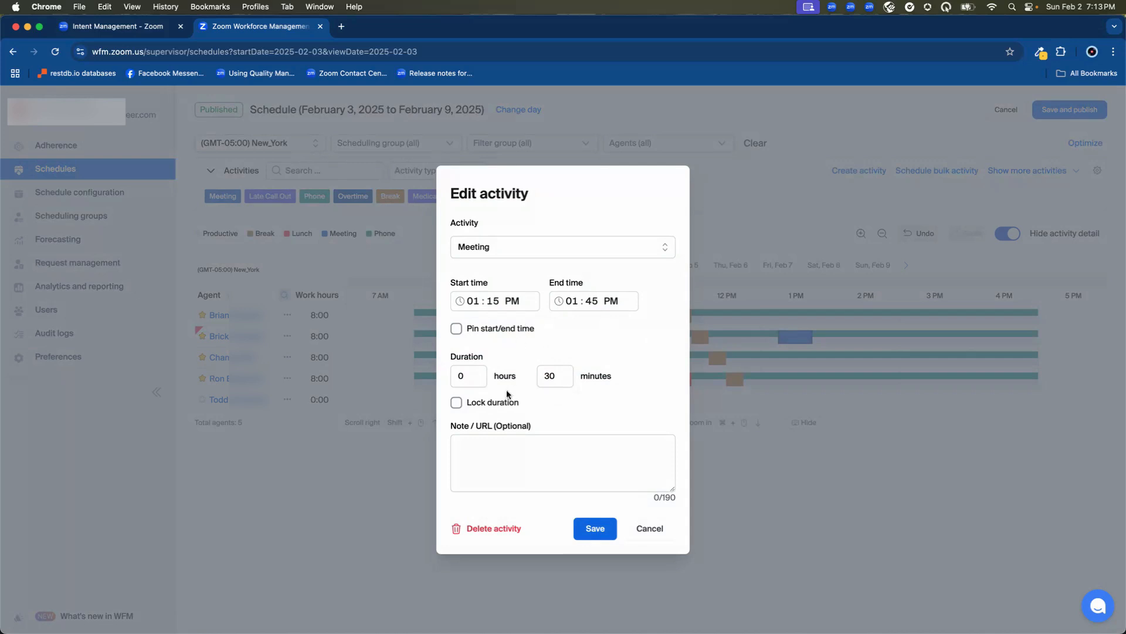
pyautogui.click(495, 441)
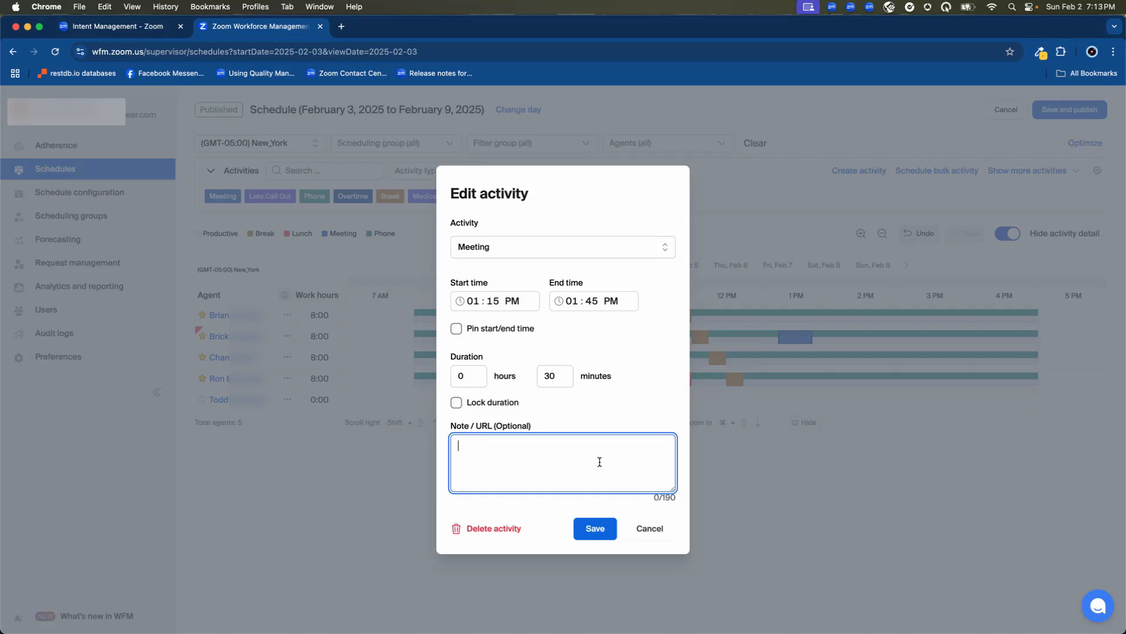
pyautogui.click(648, 529)
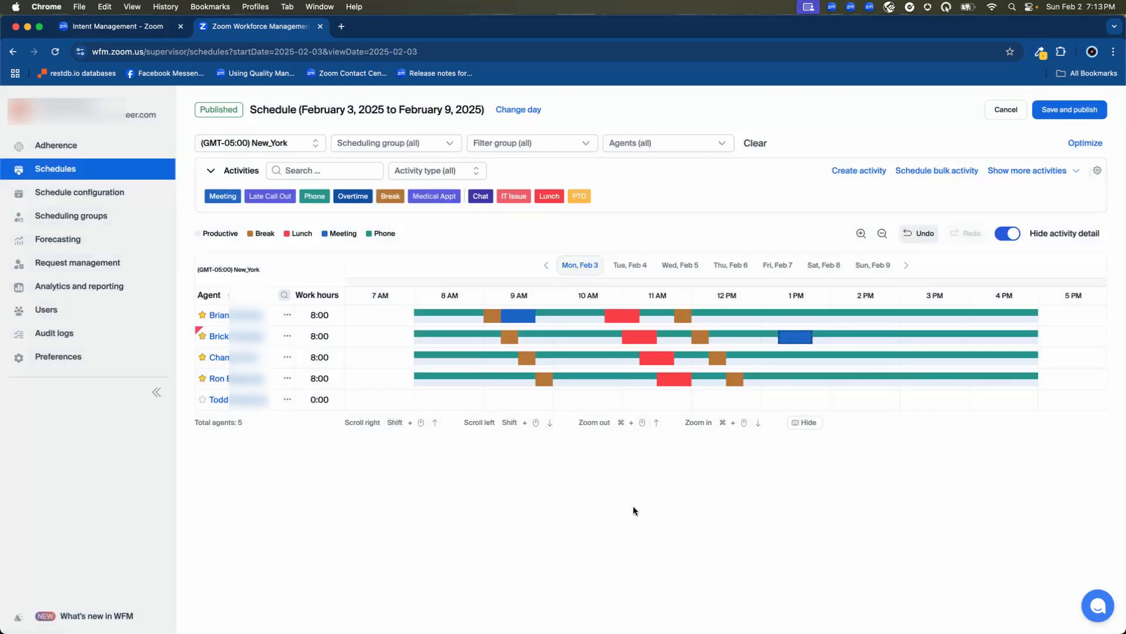
pyautogui.click(789, 339)
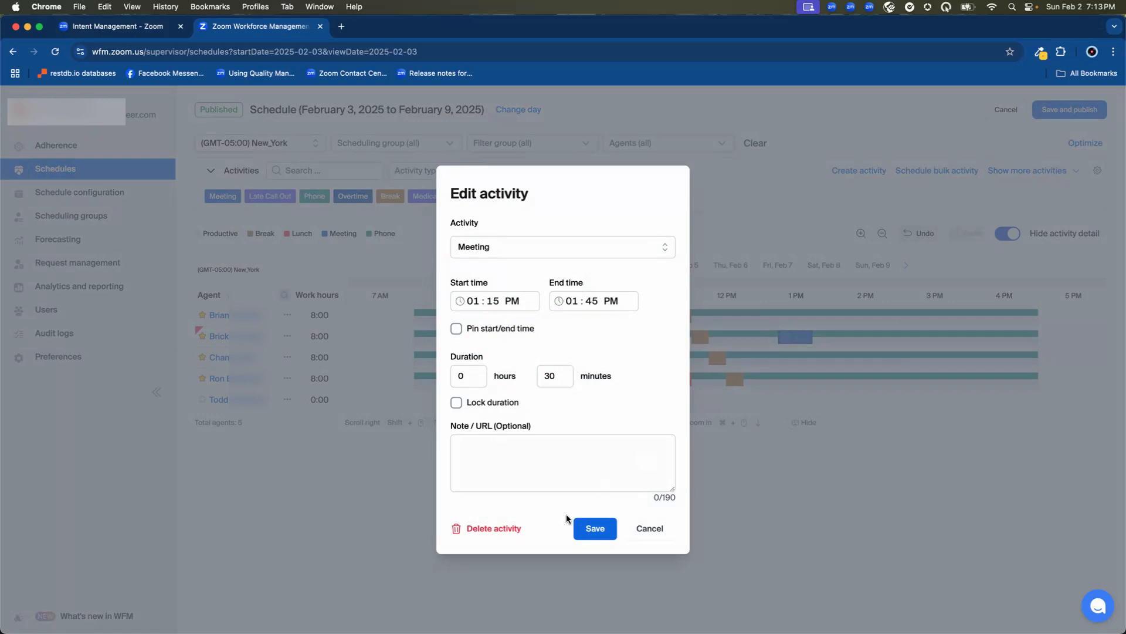
pyautogui.click(485, 530)
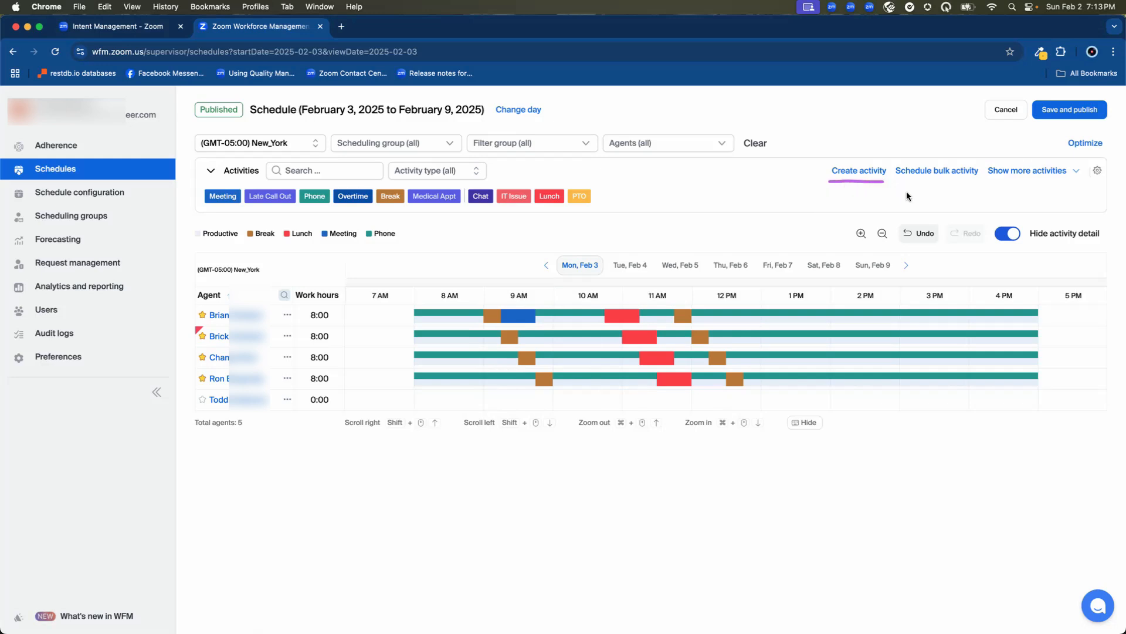
# - Open the Create activity form from the schedule and close it
pyautogui.moveTo(907, 198); pyautogui.dragTo(923, 183)
pyautogui.click(852, 170)
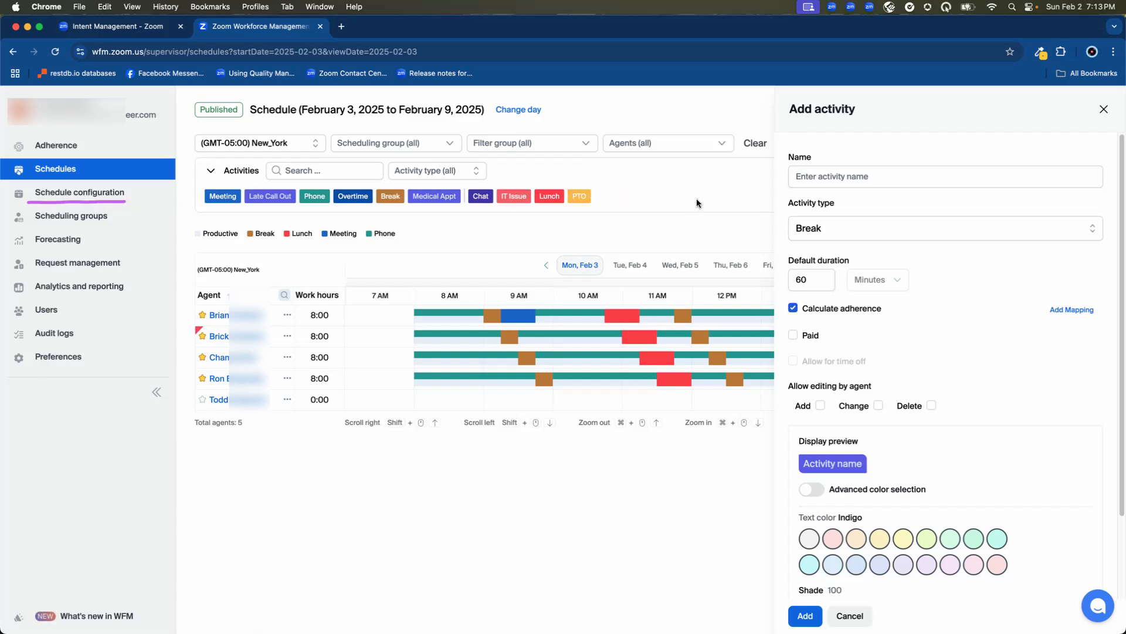
pyautogui.press('Escape')
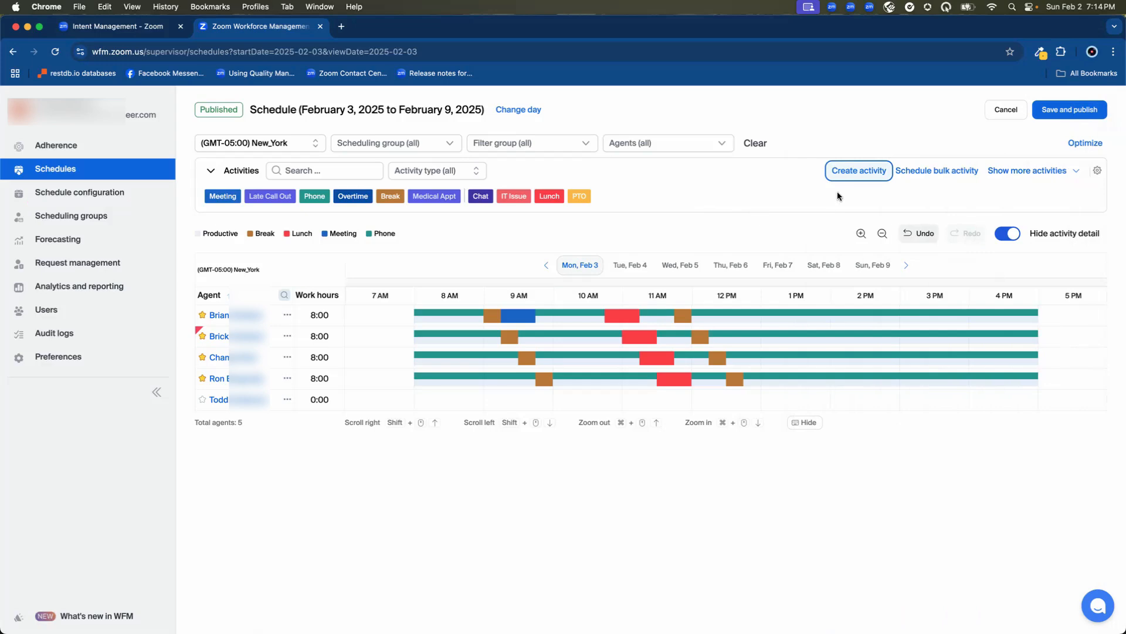
# - Open bulk activity scheduling, leaving the unsaved schedule, and start a Fixed bulk activity
pyautogui.click(926, 175)
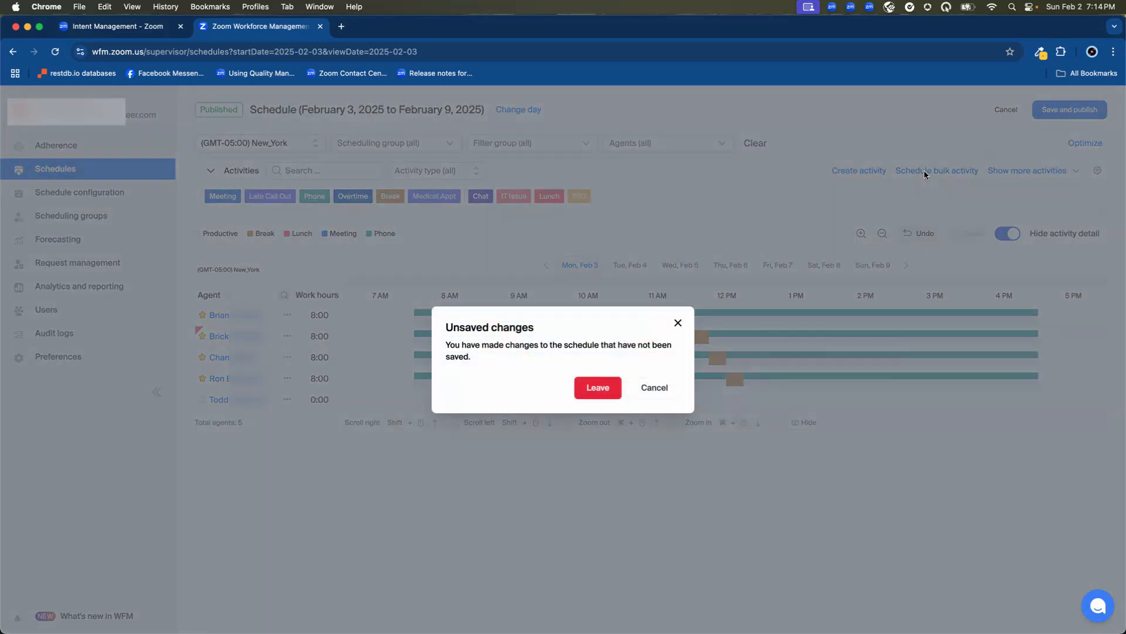
pyautogui.click(598, 386)
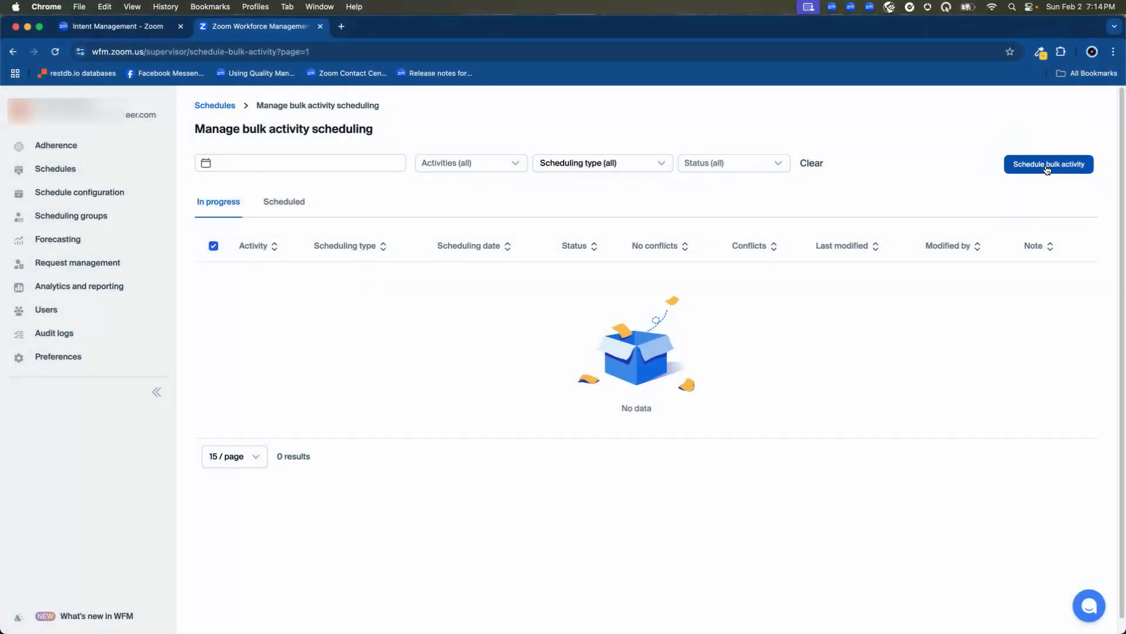
pyautogui.click(1047, 167)
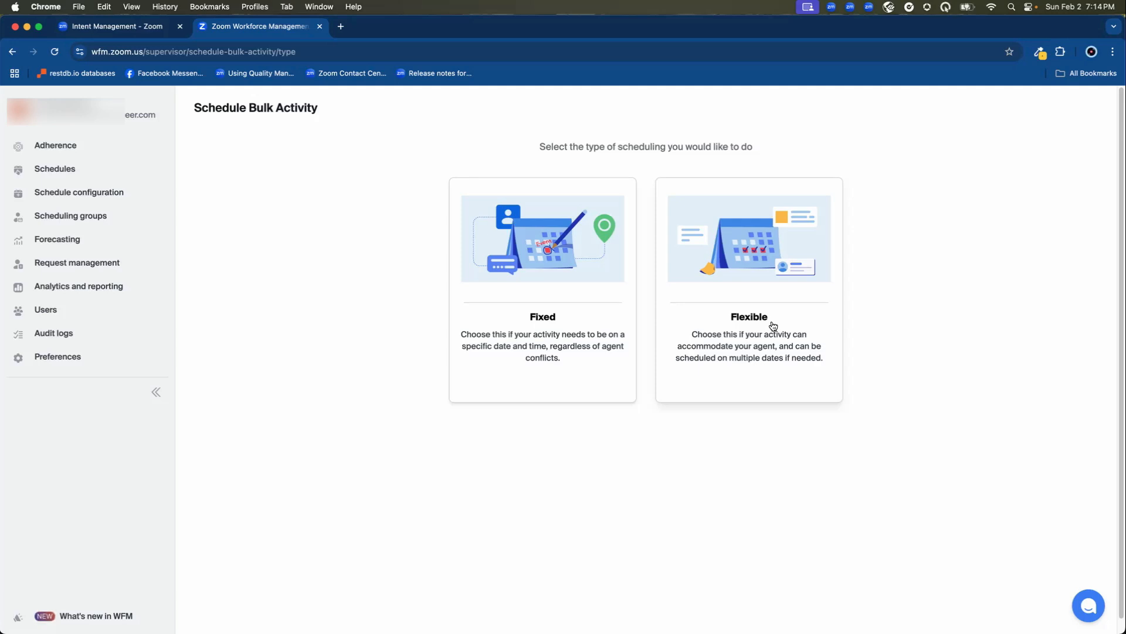
pyautogui.click(576, 317)
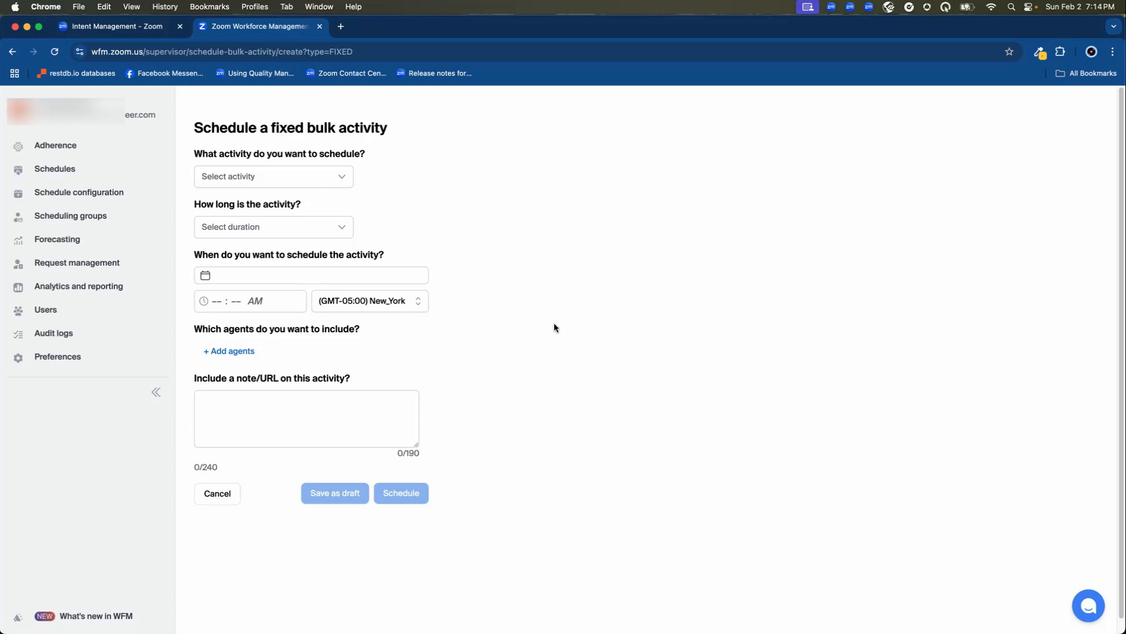
# - Set the bulk activity to Meeting with a duration of 60 minutes
pyautogui.click(332, 178)
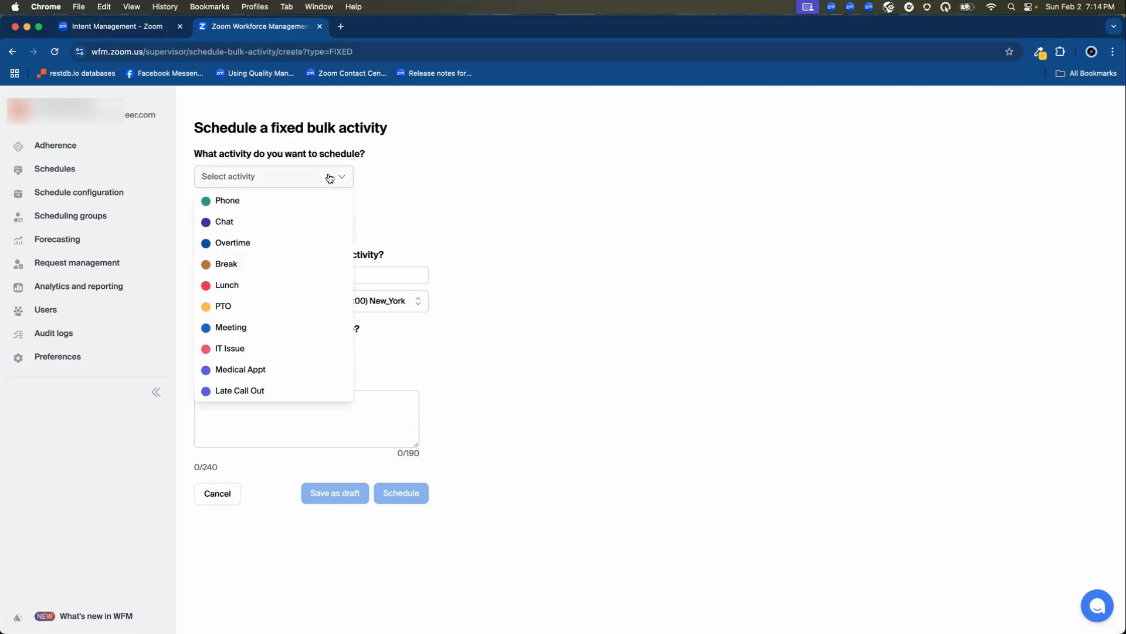
pyautogui.click(269, 326)
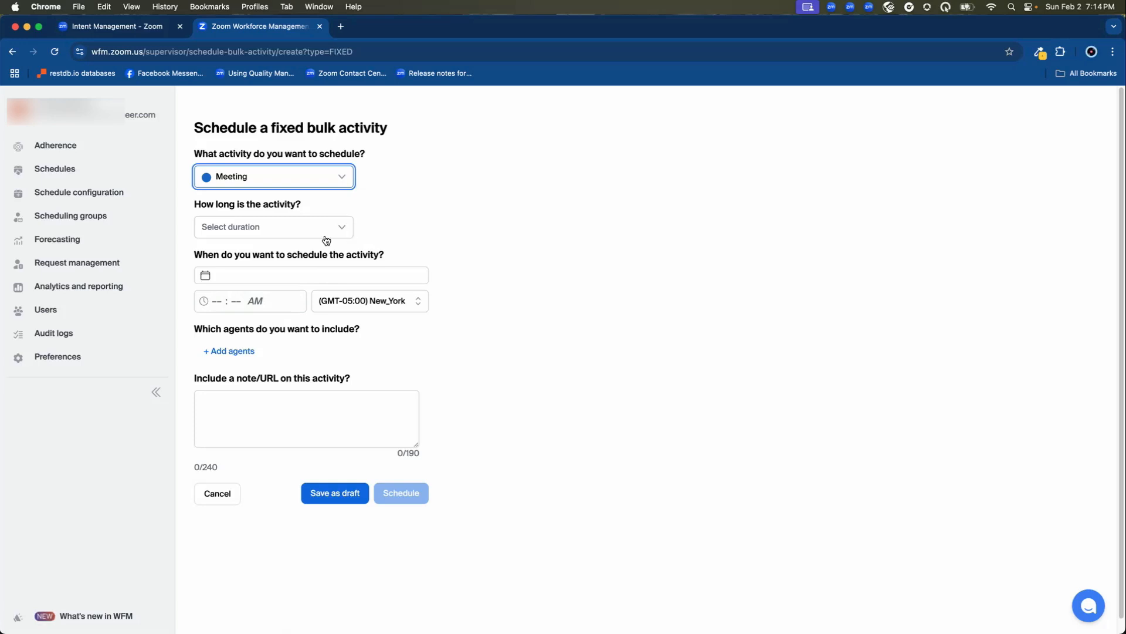
pyautogui.click(235, 233)
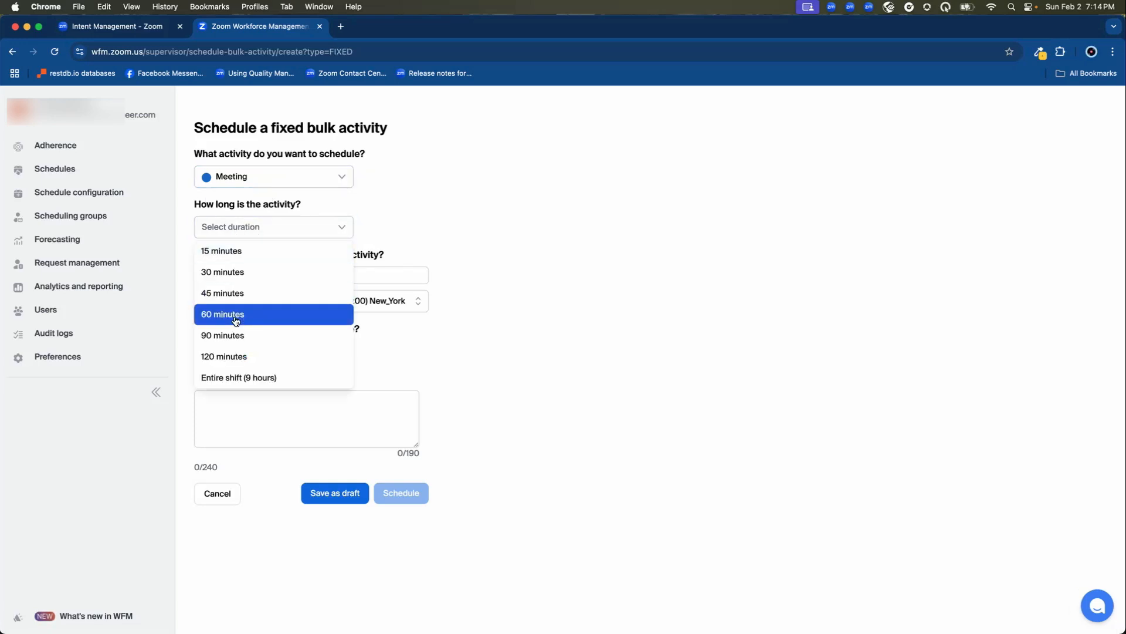
pyautogui.click(236, 321)
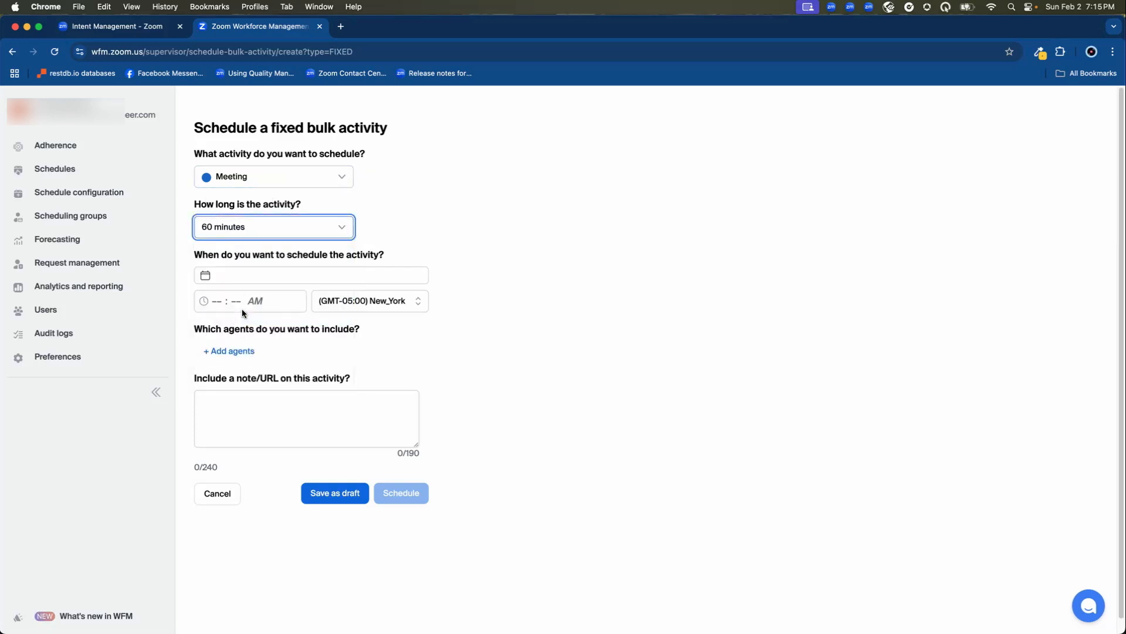
# - Set the bulk activity's date to 2025-02-06
pyautogui.click(230, 278)
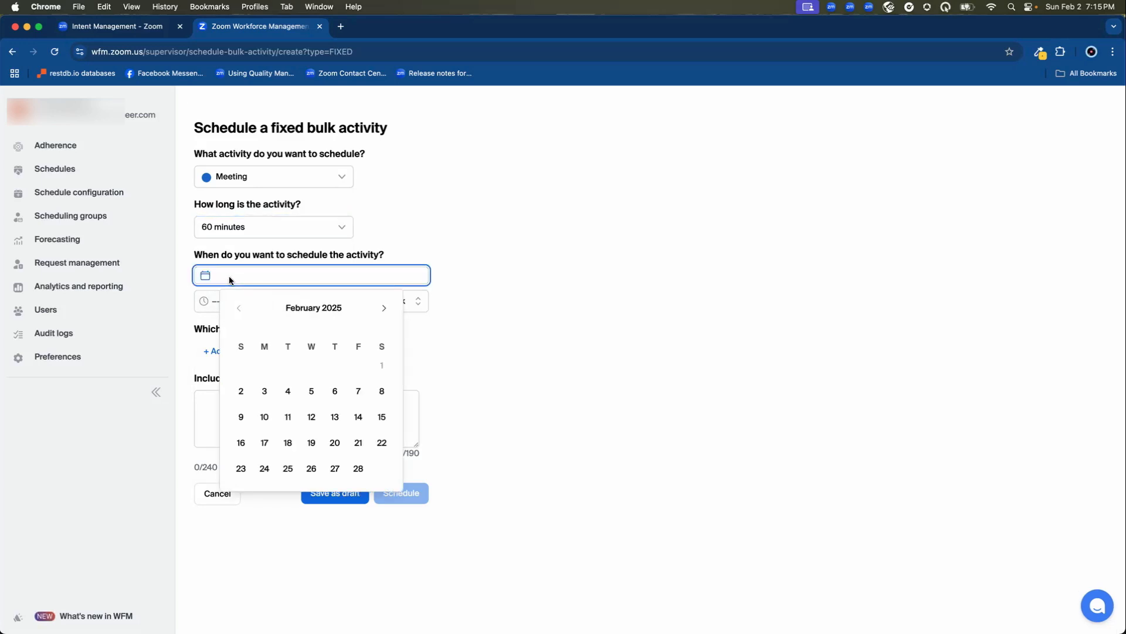
pyautogui.click(335, 392)
pyautogui.click(335, 392)
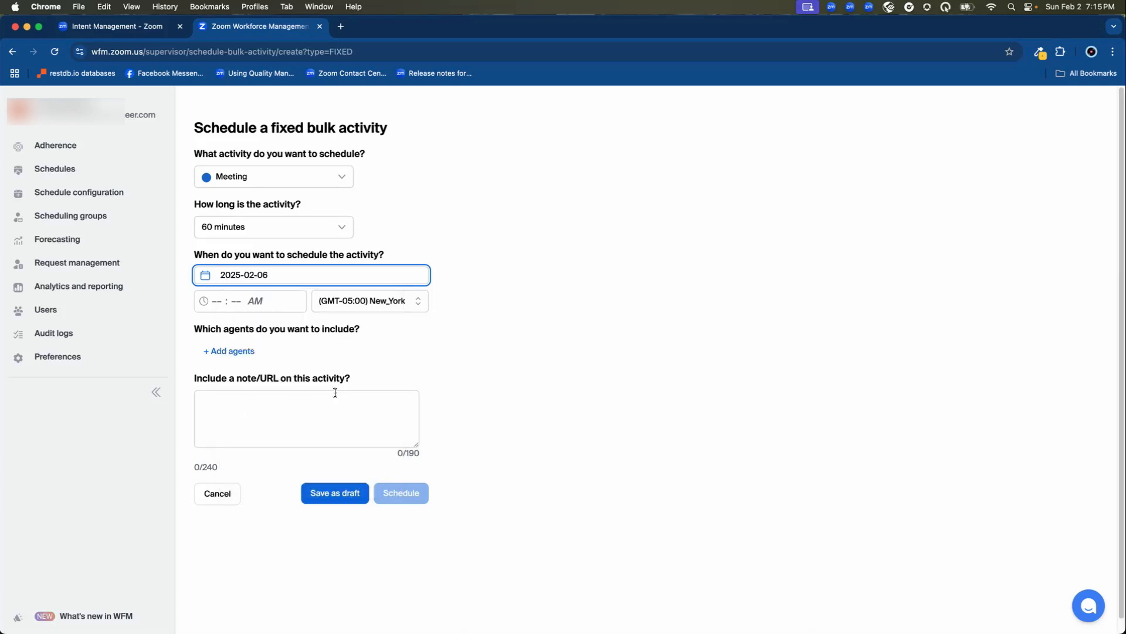
# - Set the bulk activity's start time to 01:00 PM
pyautogui.click(220, 299)
pyautogui.write('1:-- AM')
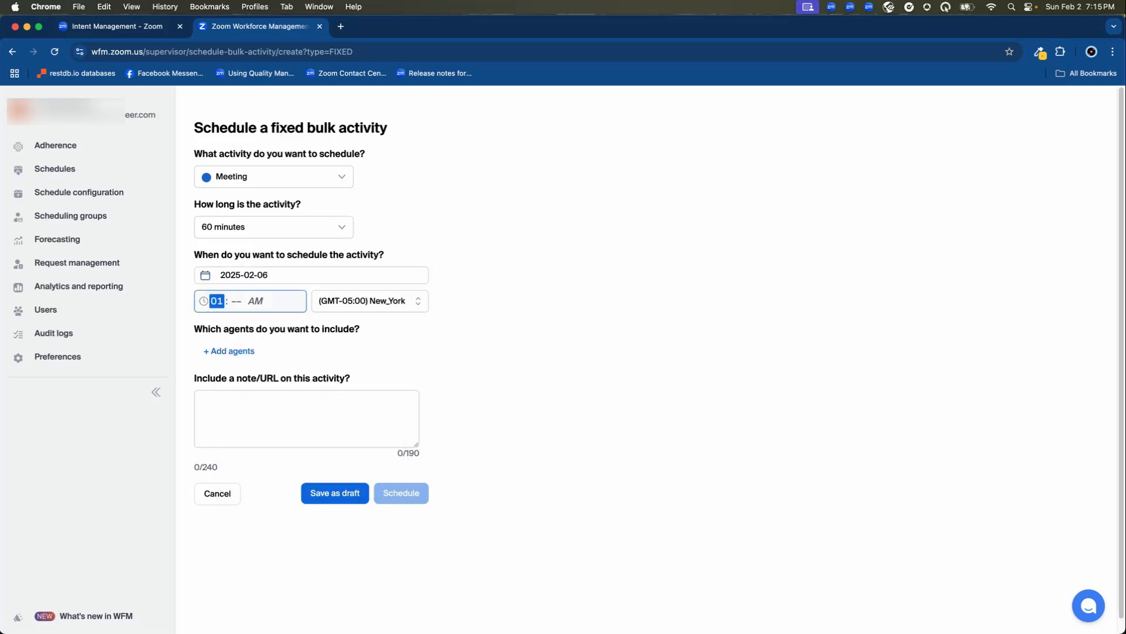
pyautogui.click(236, 299)
pyautogui.write('00 PM')
pyautogui.click(253, 301)
pyautogui.write('p')
pyautogui.click(252, 397)
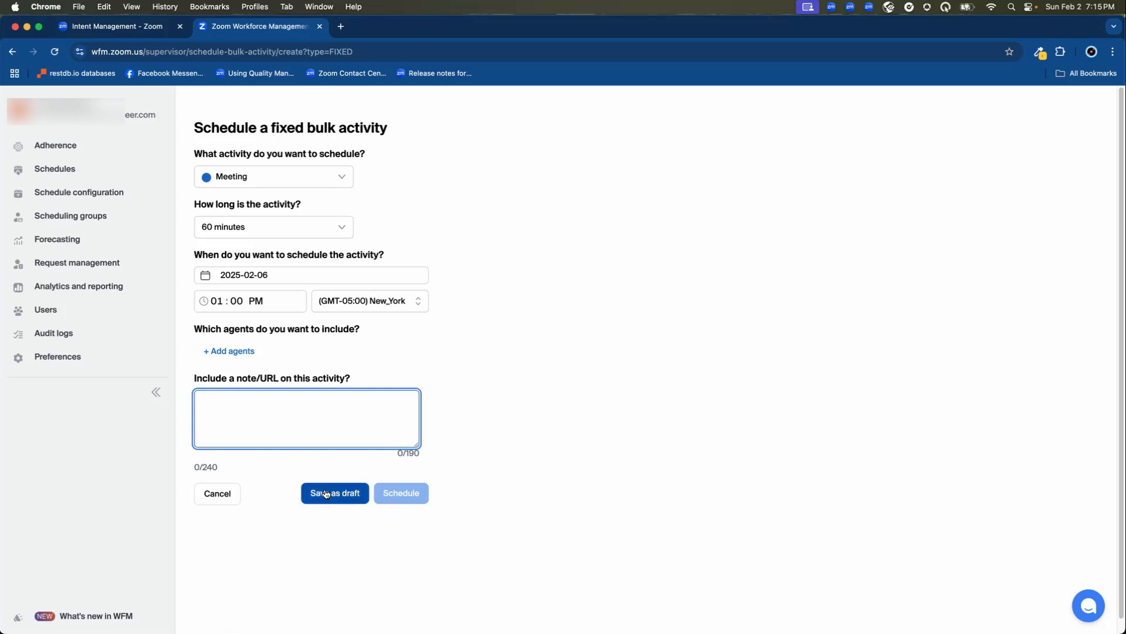
# - Open the agent selection for the bulk activity
pyautogui.click(235, 352)
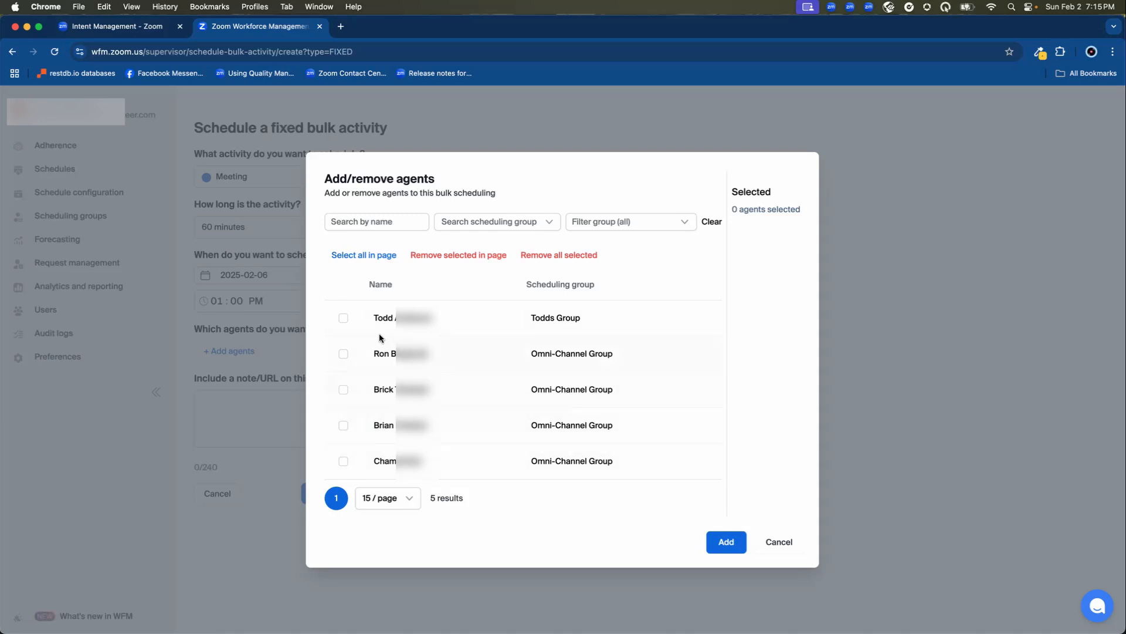
pyautogui.click(343, 319)
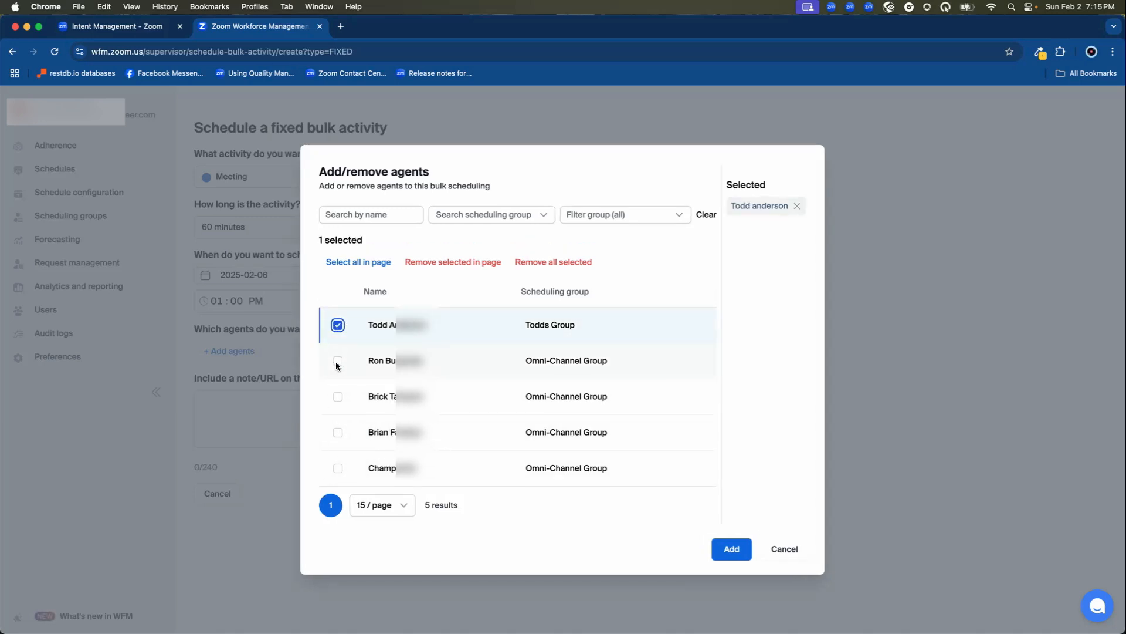
pyautogui.click(336, 362)
pyautogui.click(337, 361)
pyautogui.click(337, 323)
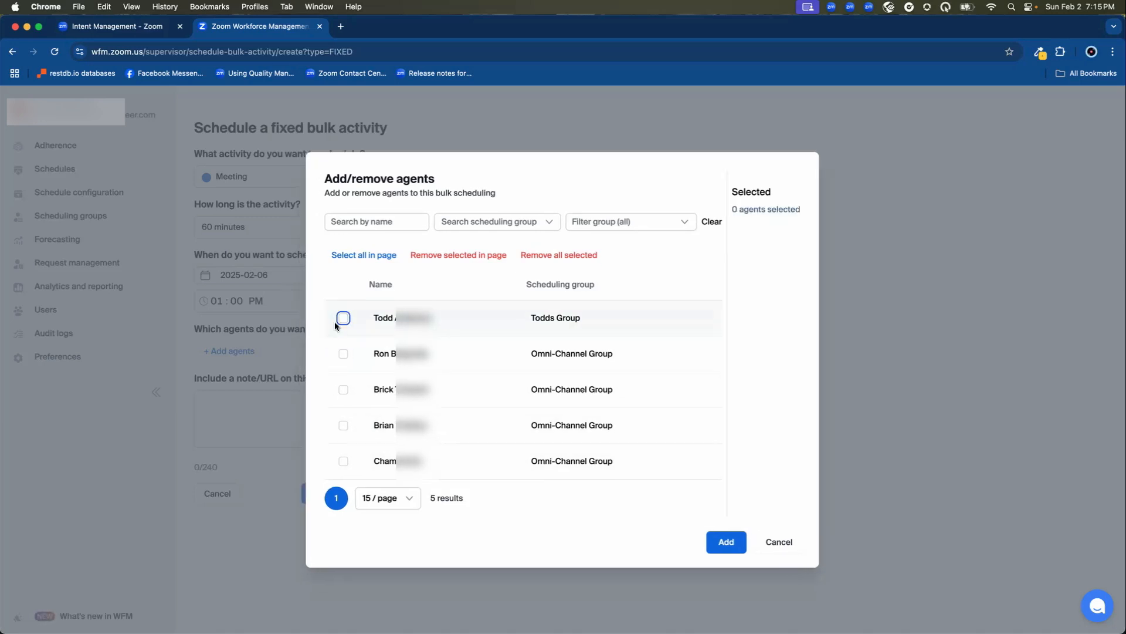
# - Filter agents by Omni-Channel Group, select all agents on the page, and add them to the bulk activity
pyautogui.click(514, 225)
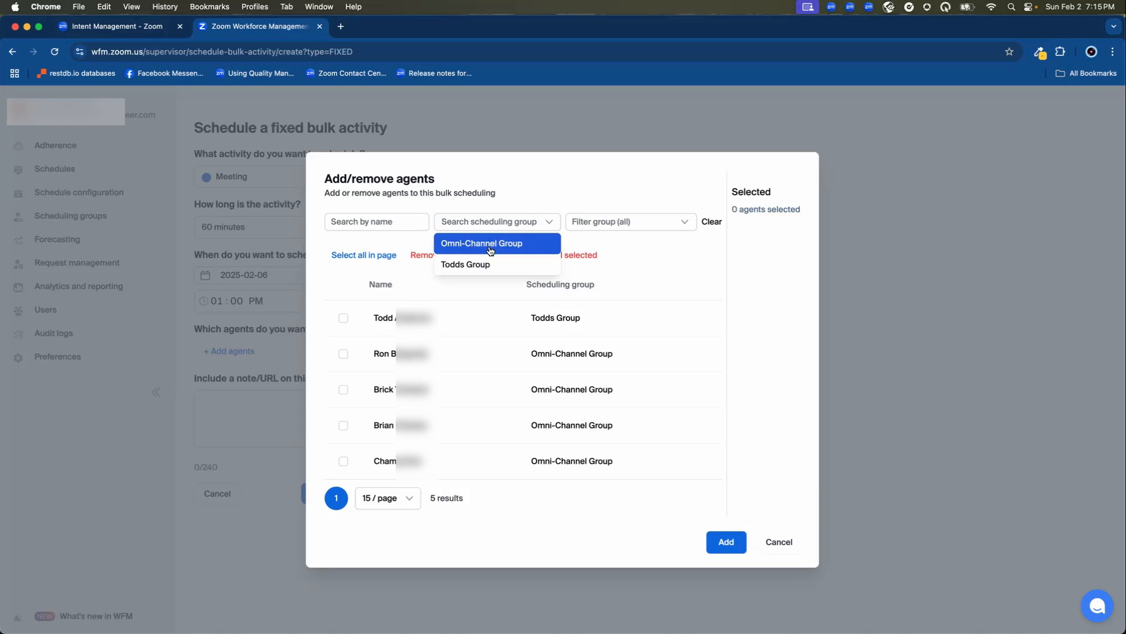
pyautogui.click(475, 245)
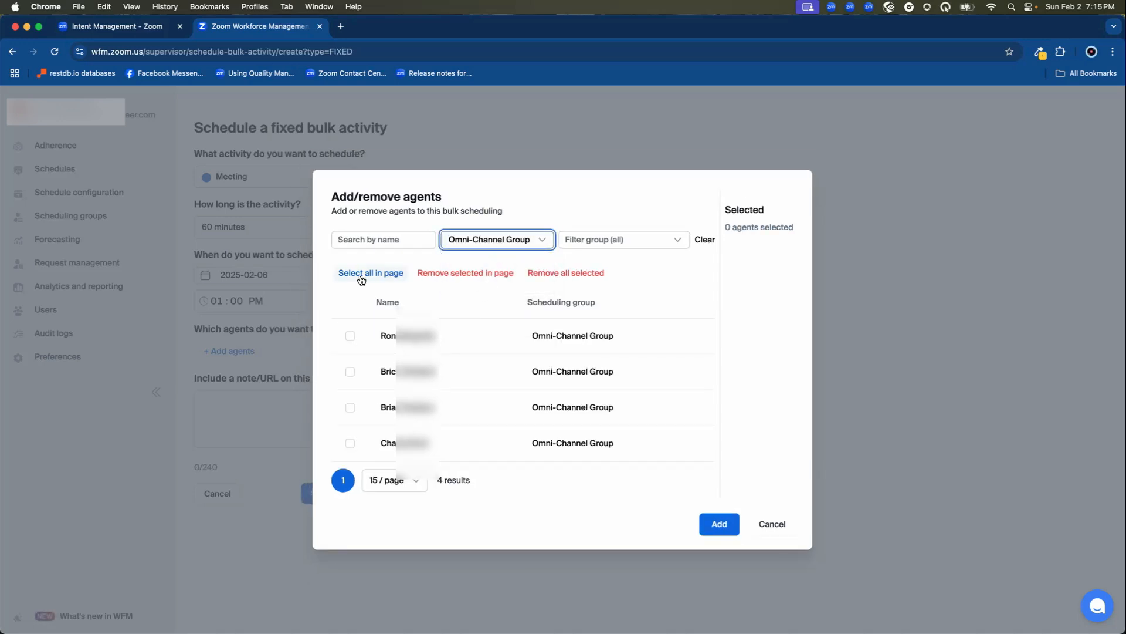
pyautogui.click(361, 280)
pyautogui.click(728, 532)
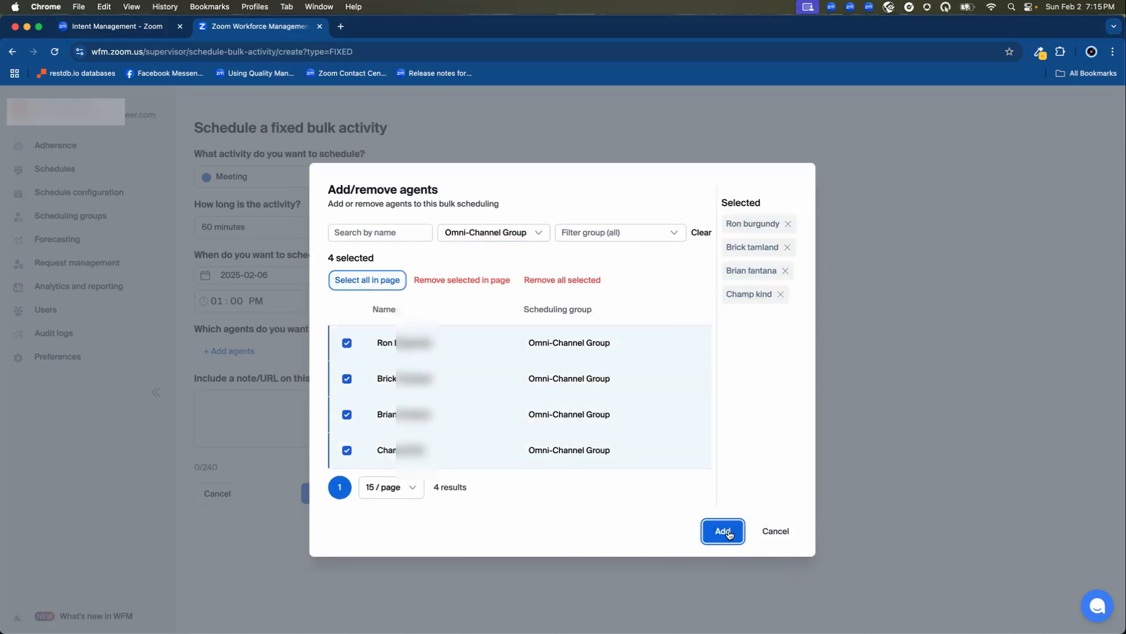
# - Schedule the bulk Meeting activity and acknowledge the scheduling next steps notice
pyautogui.moveTo(193, 365); pyautogui.dragTo(243, 367)
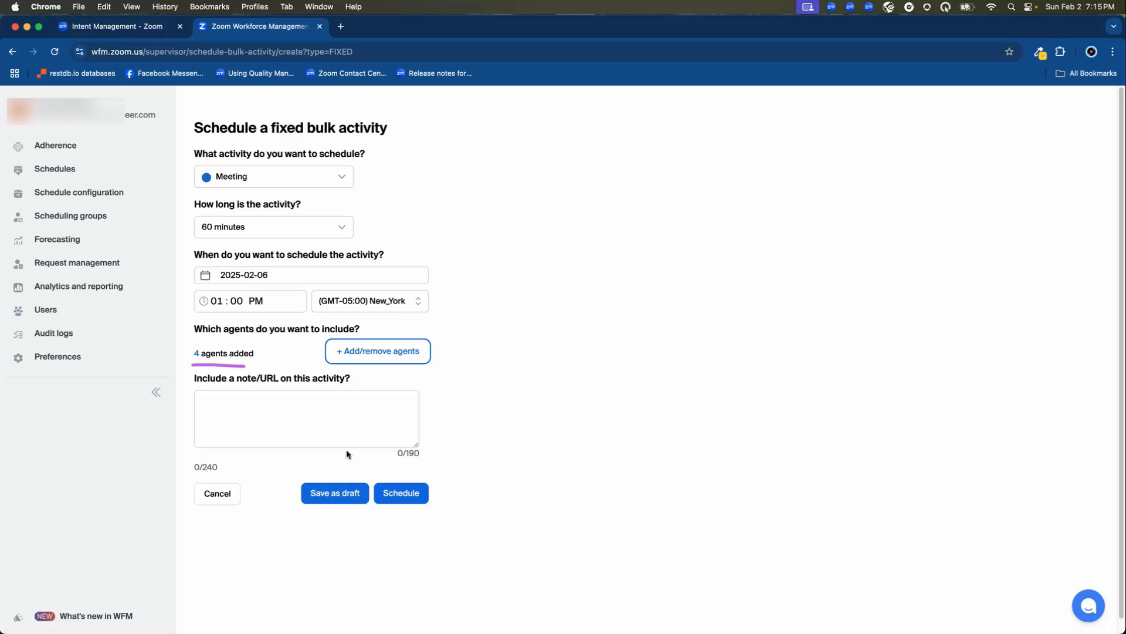
pyautogui.click(402, 493)
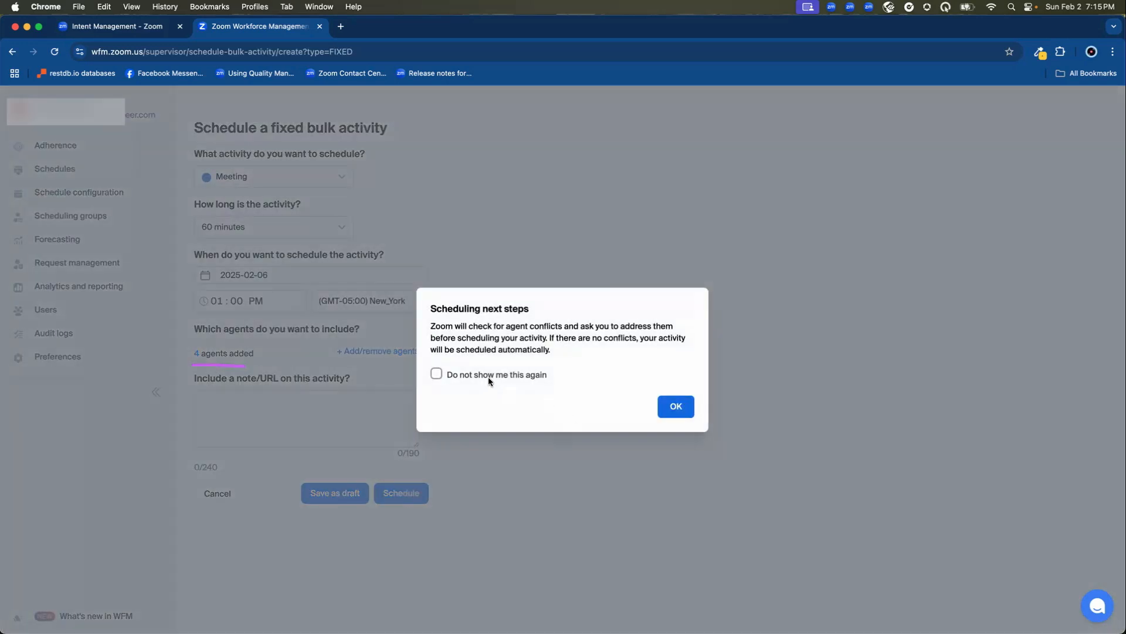
pyautogui.click(667, 406)
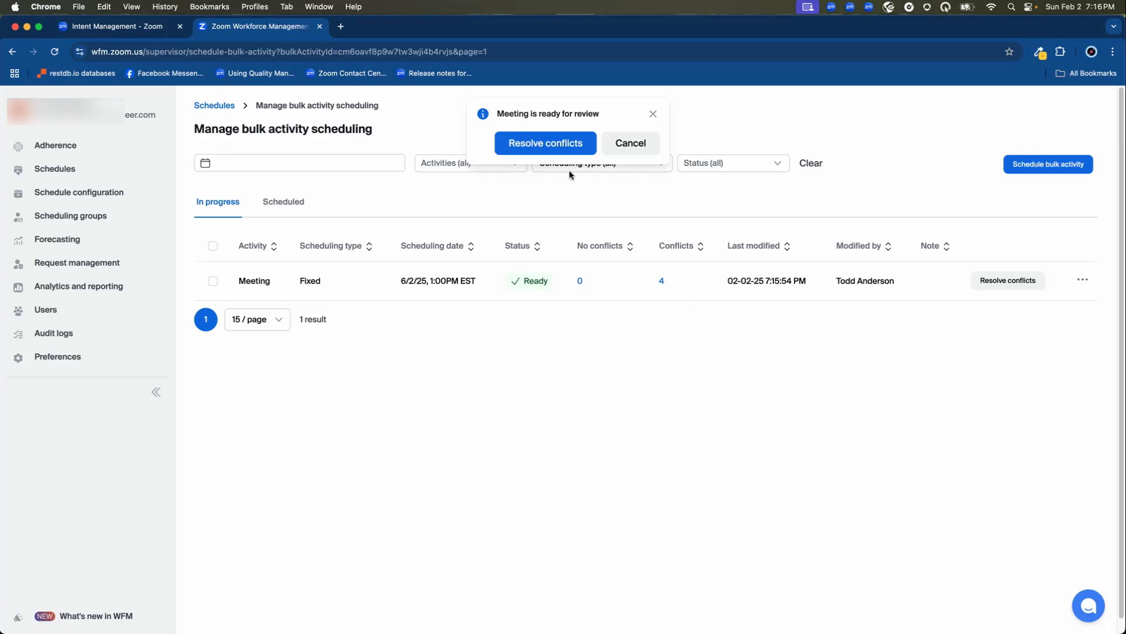
# - Open conflict resolution for the Meeting and apply the Do not schedule action for the conflicting Phone activity
pyautogui.click(548, 147)
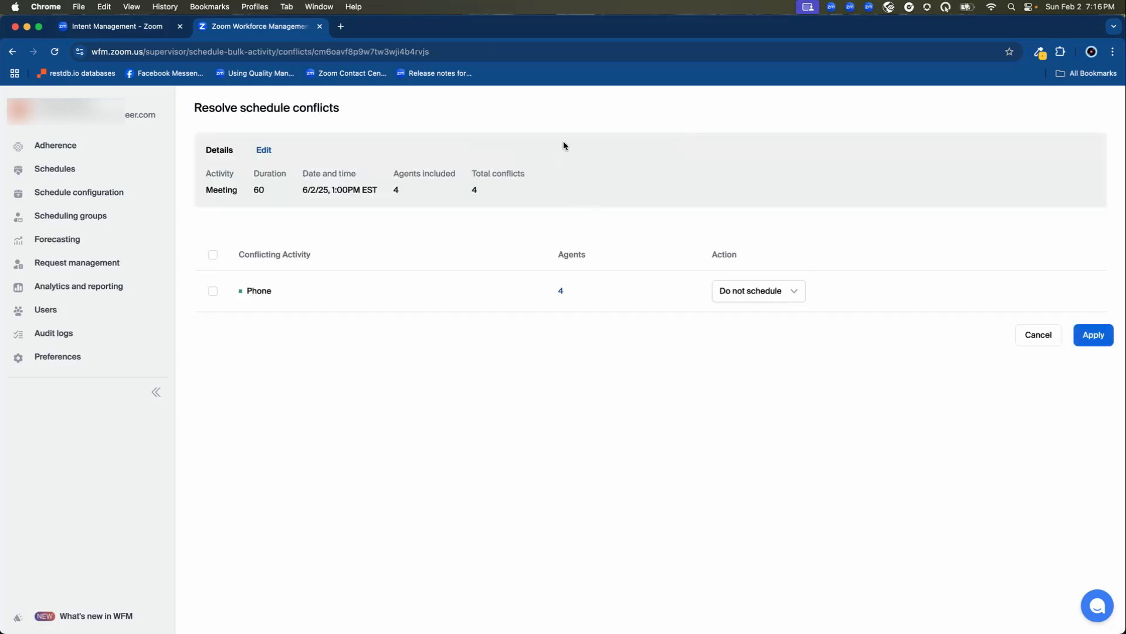
pyautogui.moveTo(207, 200); pyautogui.dragTo(267, 201)
pyautogui.click(1093, 334)
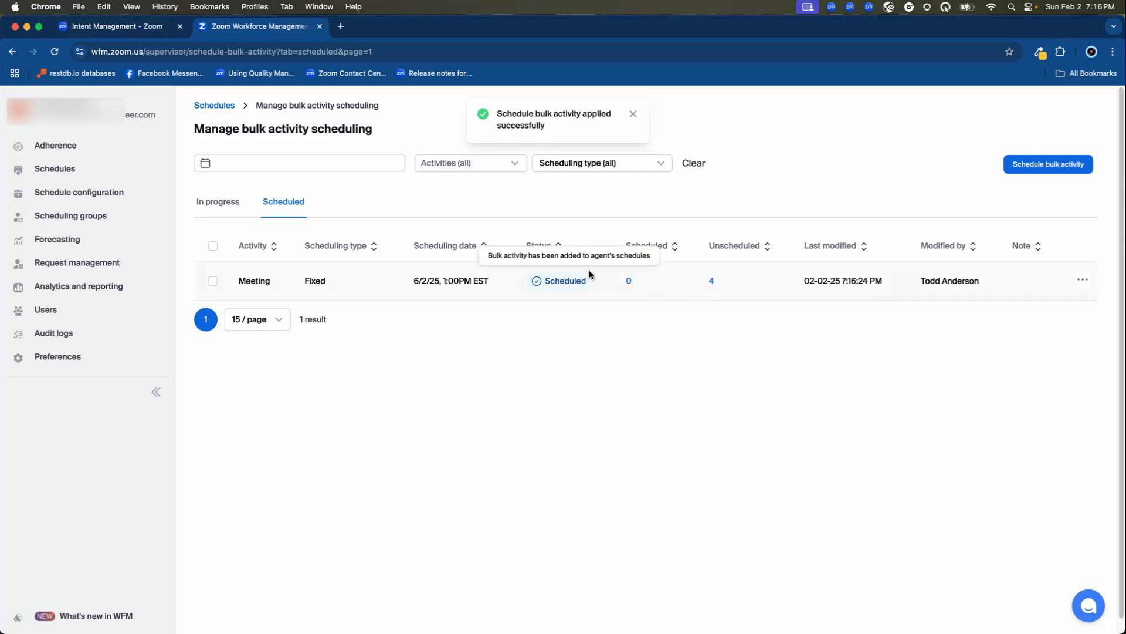